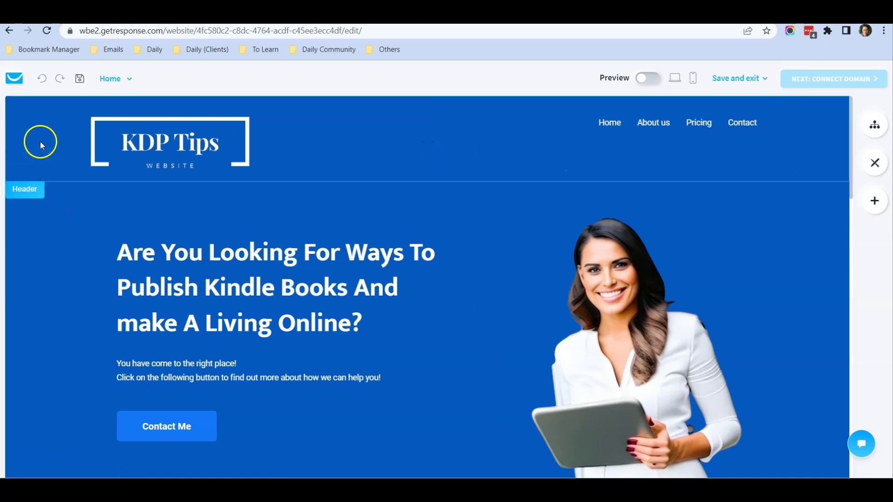
Review the home page from the header and hero section to the More Resources section, including the About us menu item
scroll(40, 183, down, 4)
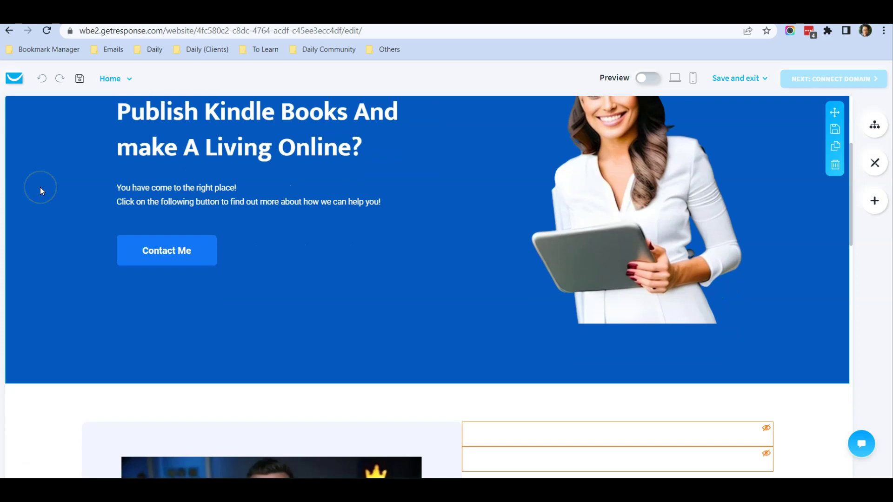
scroll(40, 187, up, 3)
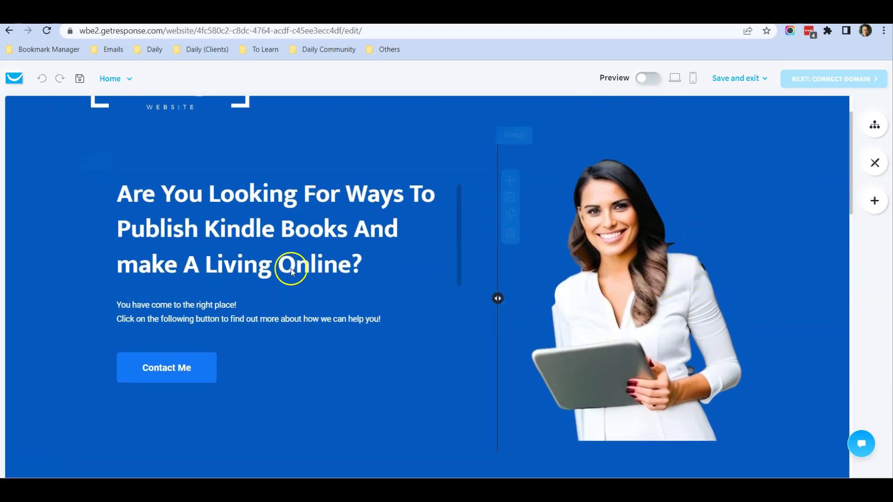
scroll(289, 241, down, 1)
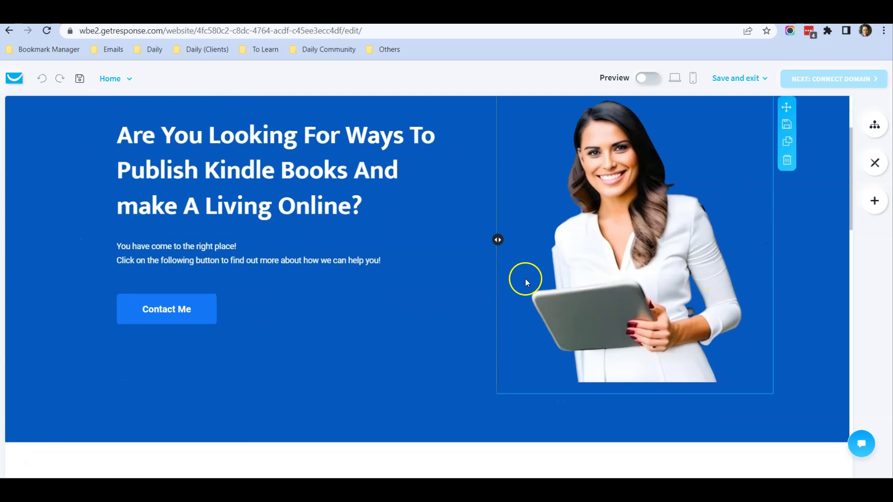
scroll(521, 279, down, 5)
scroll(519, 279, down, 4)
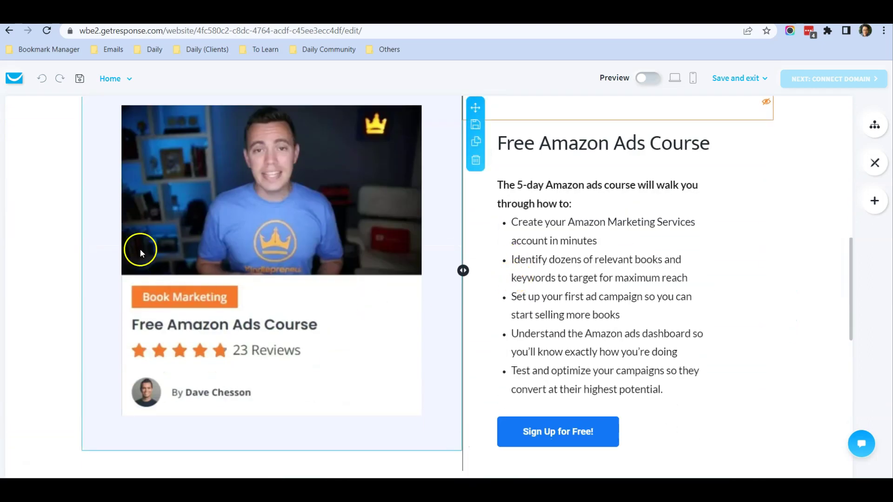
scroll(522, 309, down, 10)
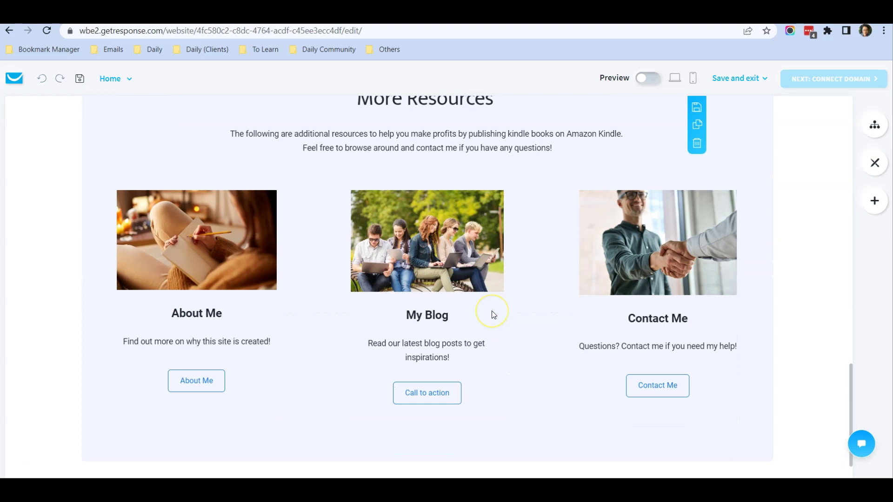
scroll(493, 315, up, 20)
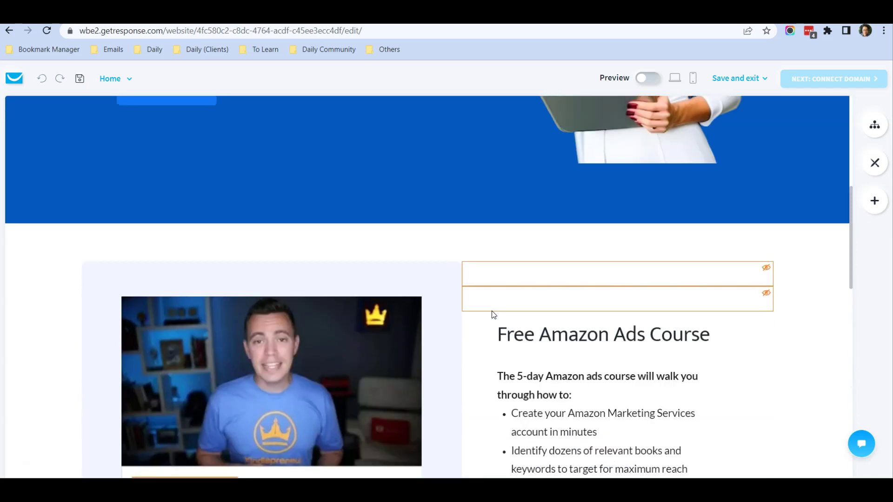
click(656, 124)
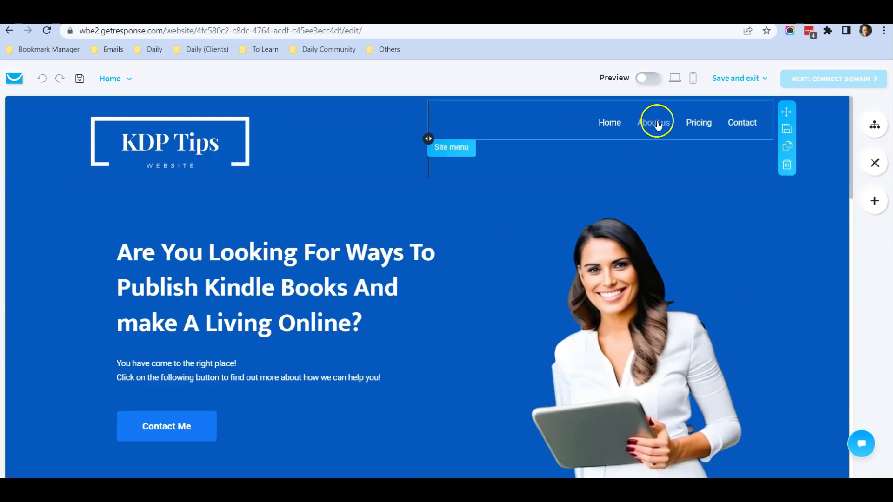
click(658, 125)
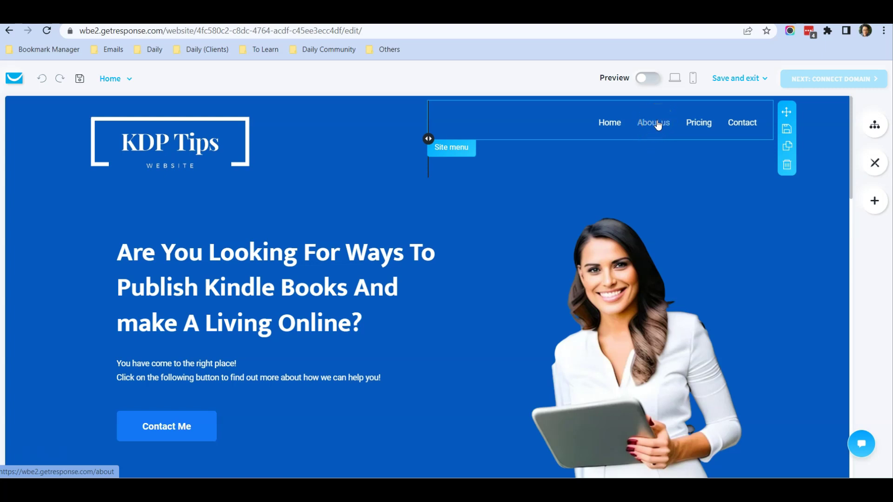
Rename the About us page to "About Me" in its page settings
click(874, 126)
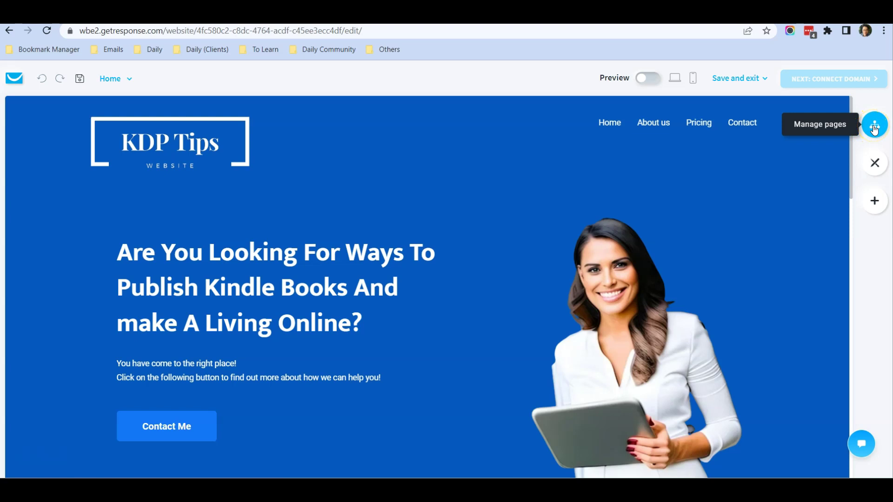
click(874, 128)
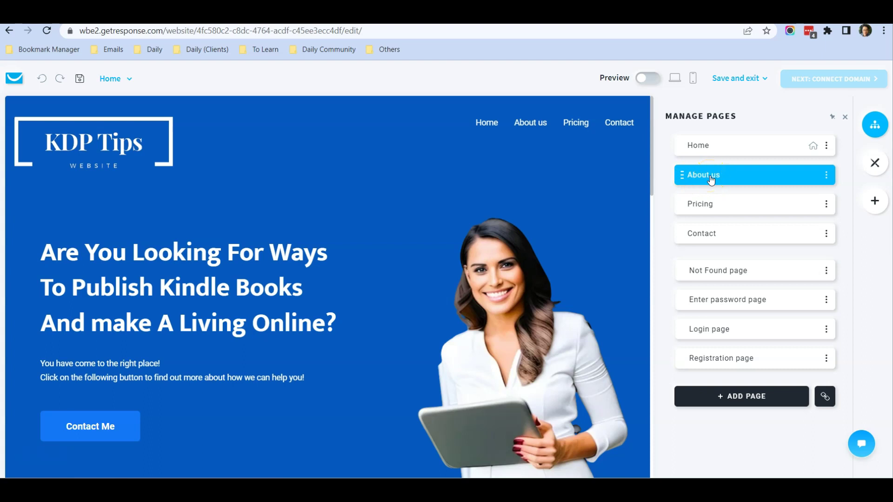
click(823, 175)
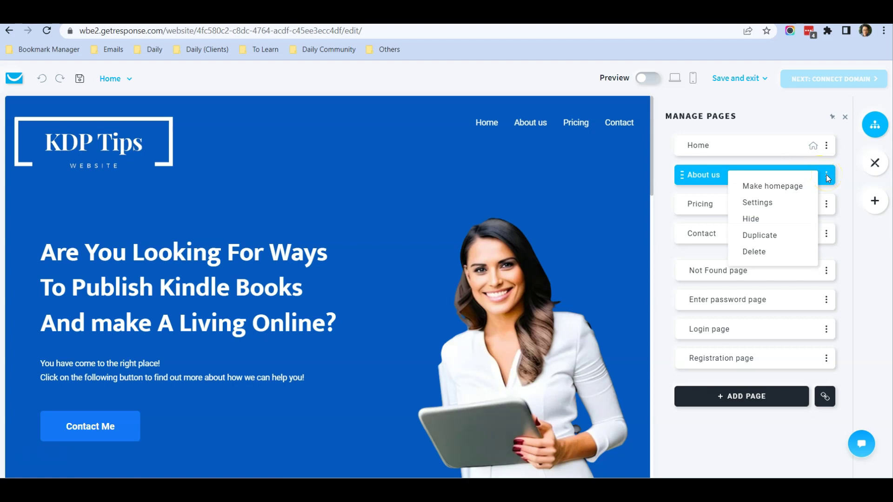
click(781, 203)
click(353, 245)
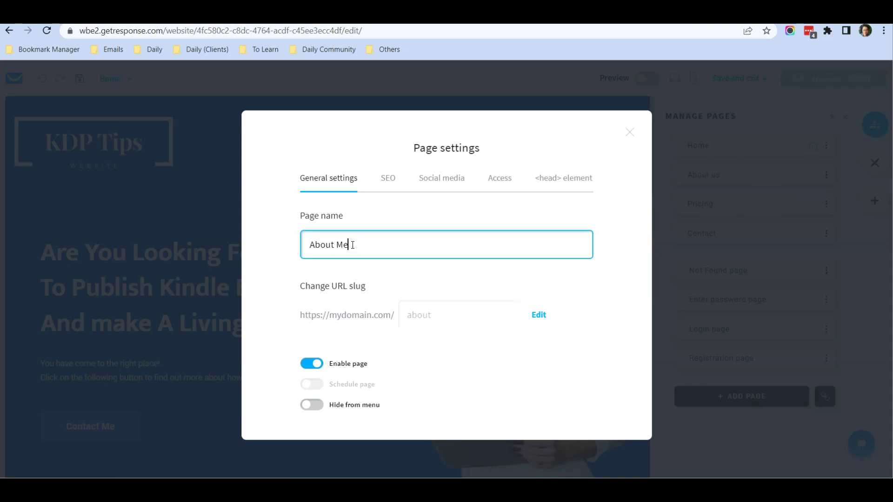
click(352, 245)
Look through the SEO, <head> element and general settings of the About Me page, leaving the page settings closed
click(389, 186)
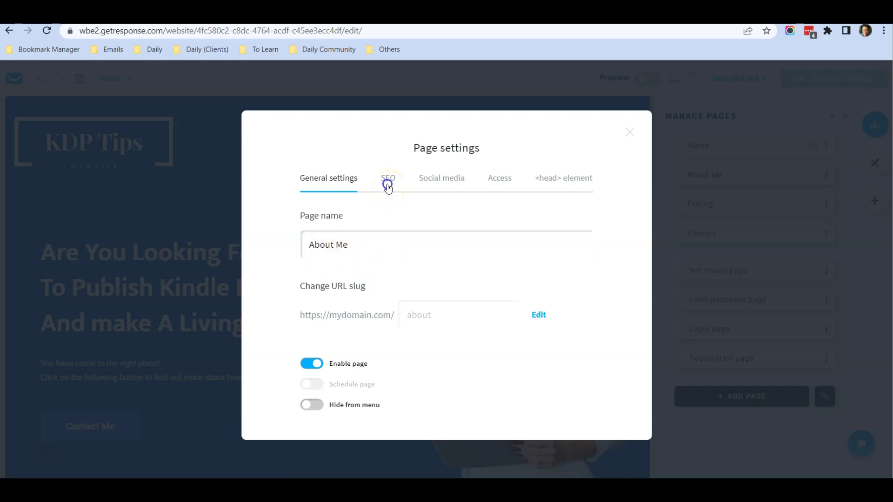
click(566, 181)
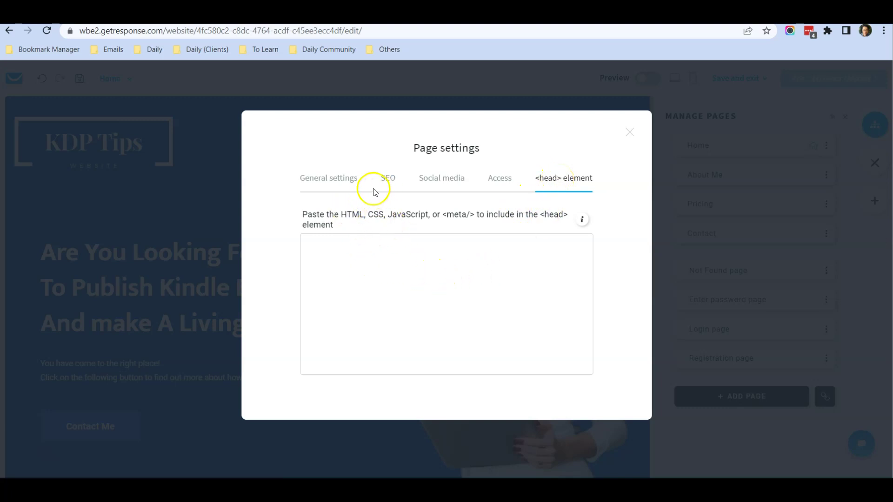
click(339, 178)
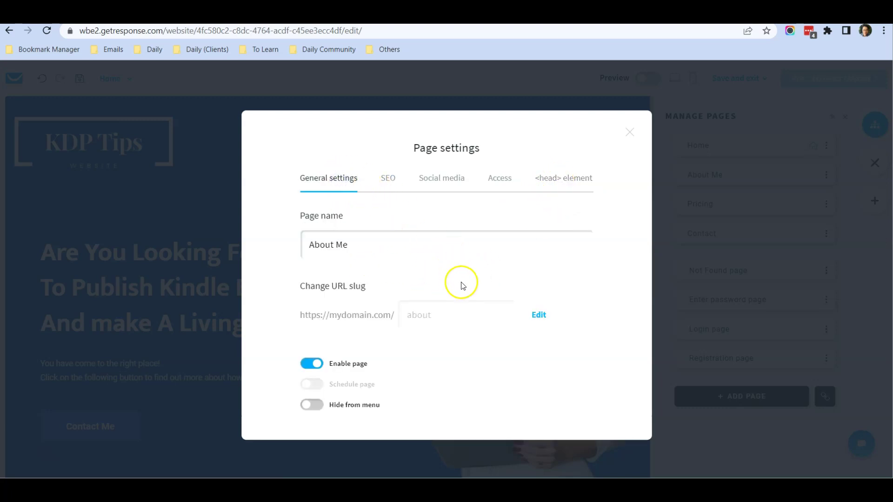
click(630, 132)
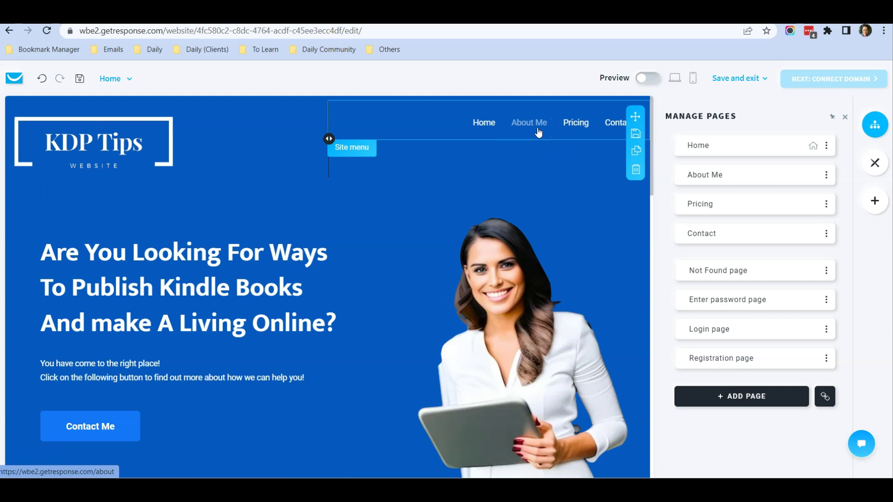
Open the About Me page for editing, review its placeholder sections and close the page list
click(754, 173)
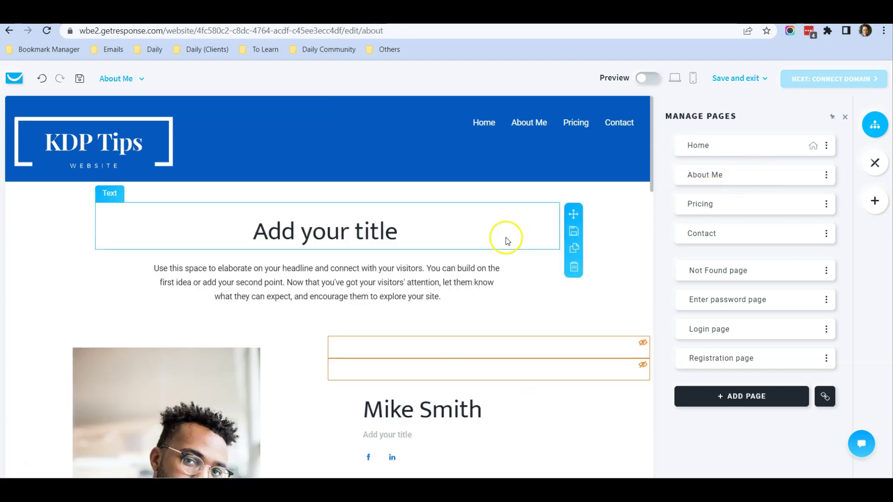
scroll(505, 237, down, 10)
scroll(504, 239, down, 12)
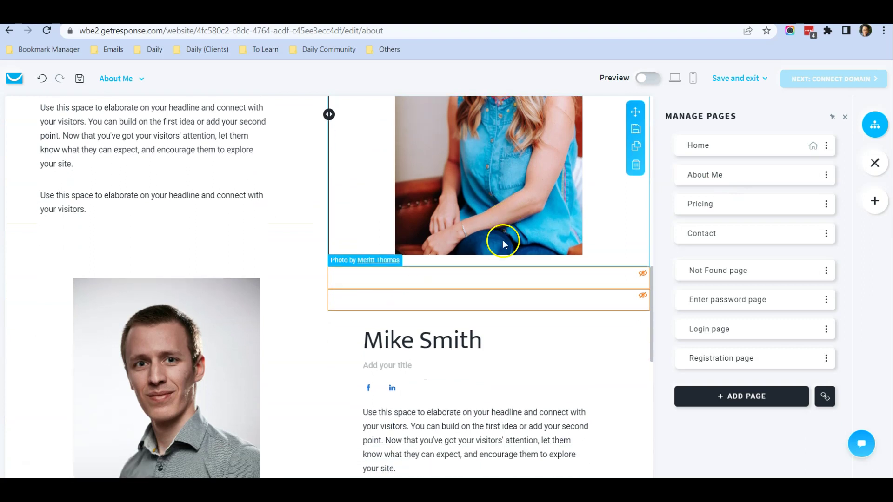
scroll(502, 246, up, 4)
scroll(502, 246, up, 15)
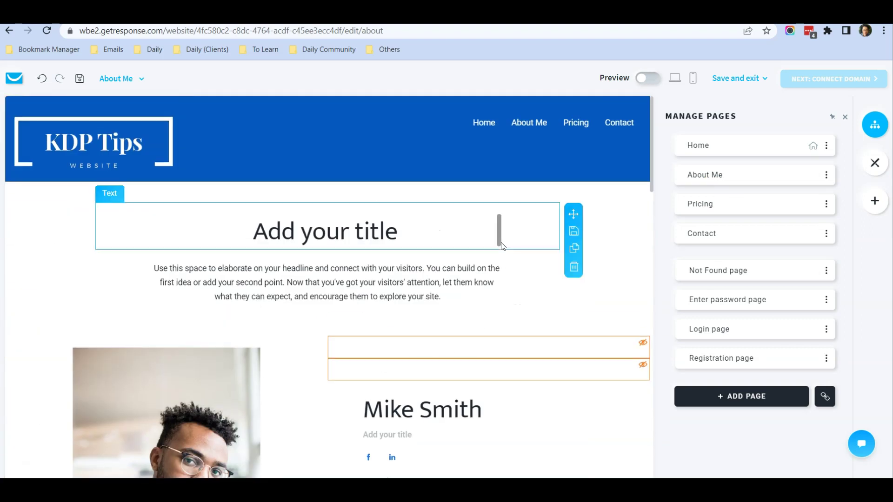
click(845, 118)
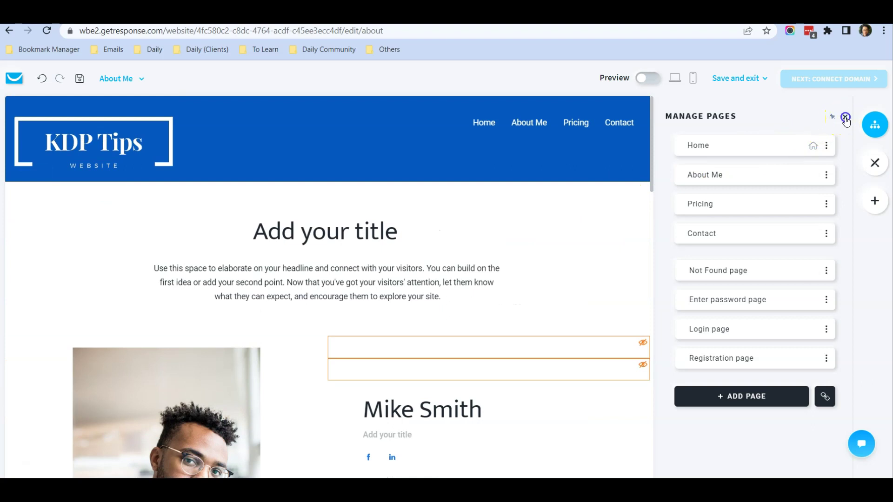
Replace the placeholder heading of the About Me page with "About This Site"
click(443, 231)
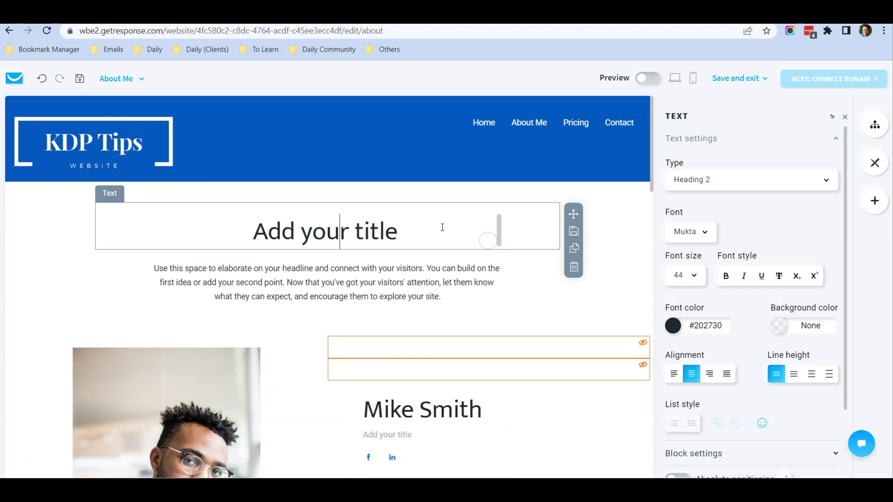
key(ctrl+a)
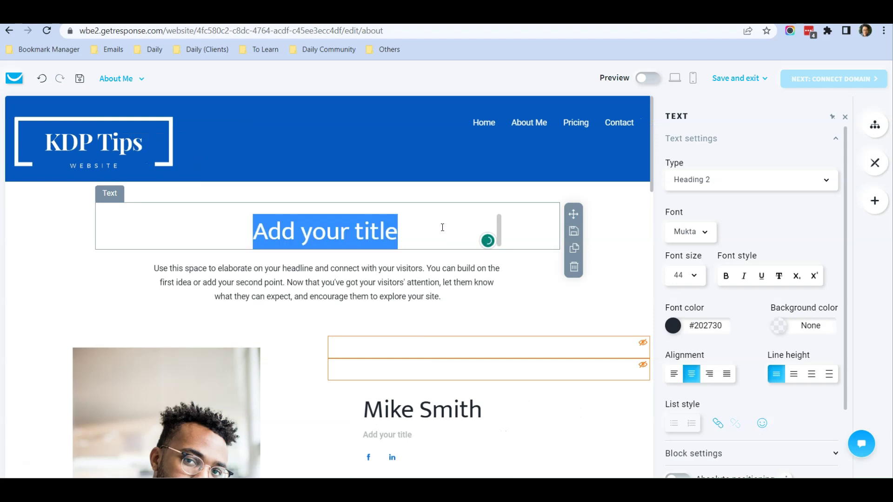
click(443, 227)
text(About )
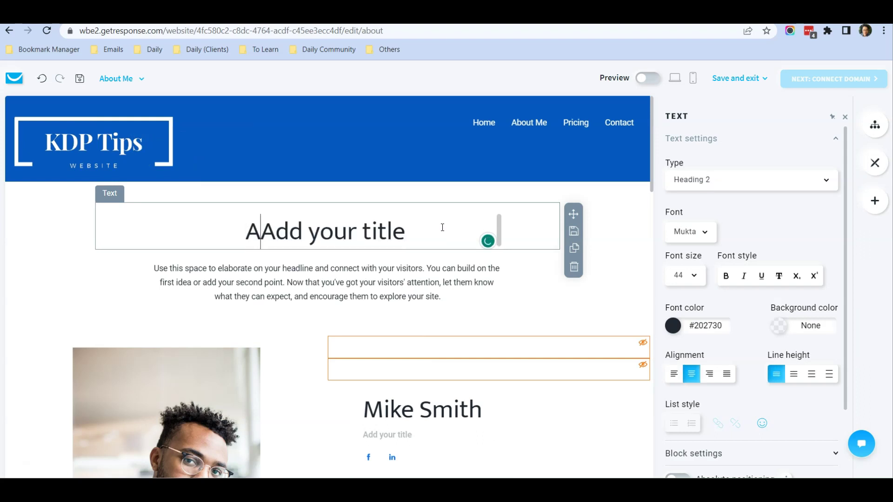
text(This Site)
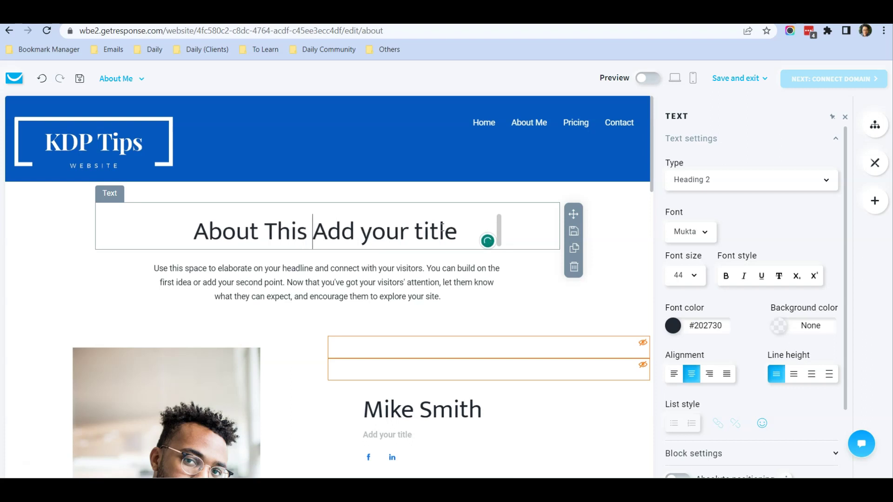
key(Delete)
key(Delete)
key(Delete)
key(Delete)
key(Delete)
key(Delete)
key(Delete)
key(Delete)
key(Delete)
key(Delete)
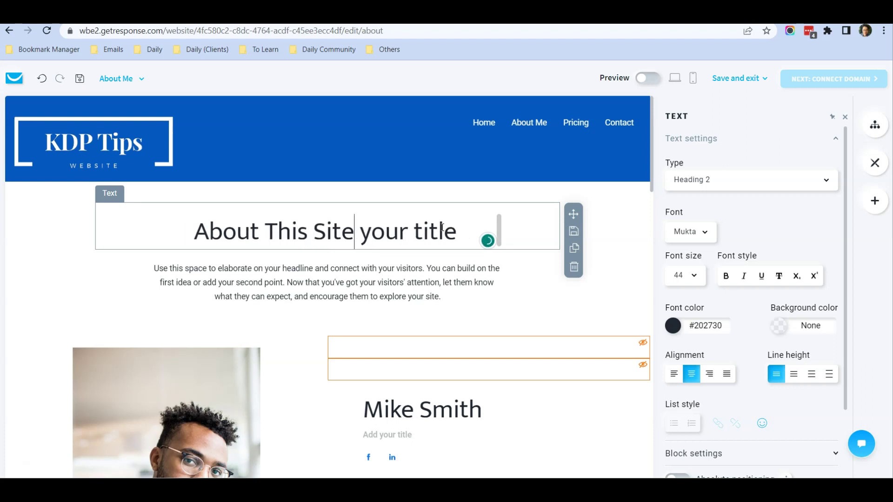
key(Delete)
key(Delete)
key(Delete)
key(Delete)
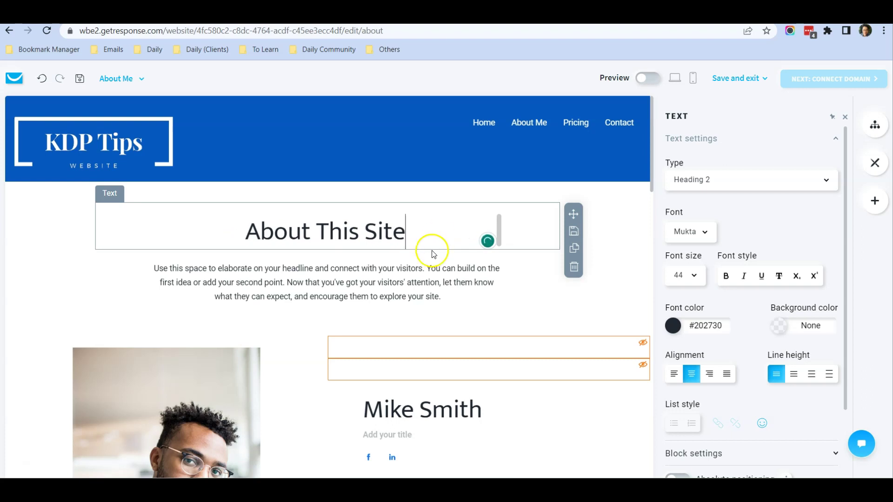
Replace the paragraph under the heading with the welcome text starting "Welcome to KDP Tips website! We created this site to share with you tips and tricks"
click(410, 272)
click(384, 287)
click(224, 299)
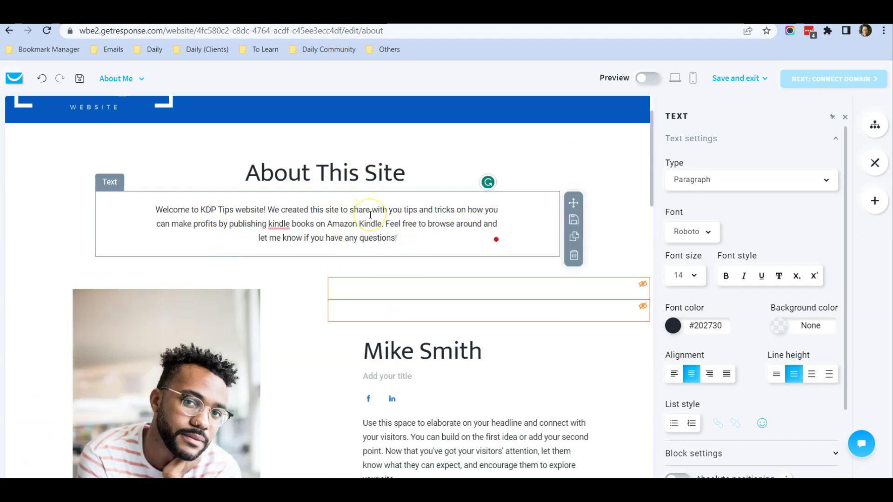
Replace the placeholder name beside the first profile photo with the site owner's name
scroll(371, 215, down, 3)
click(388, 234)
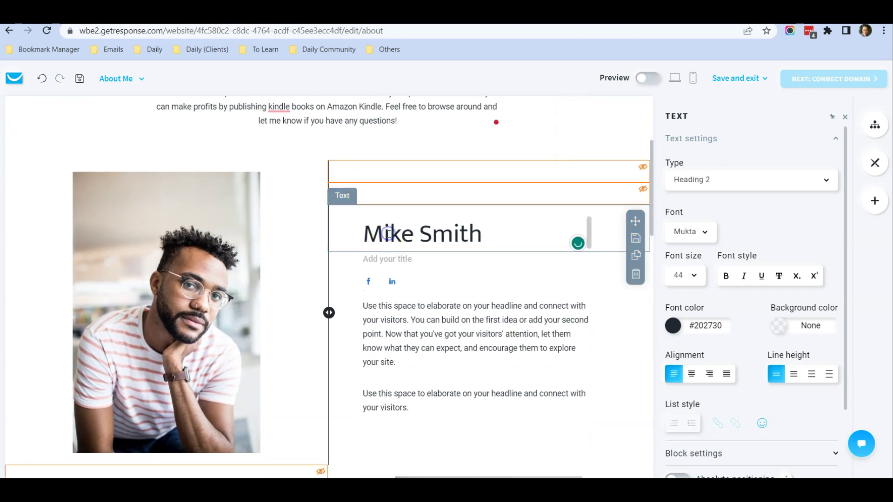
key(Left)
text(KC Tan)
key(Delete)
key(Delete)
key(Delete)
key(Delete)
key(Delete)
key(Delete)
key(Delete)
key(Delete)
key(Delete)
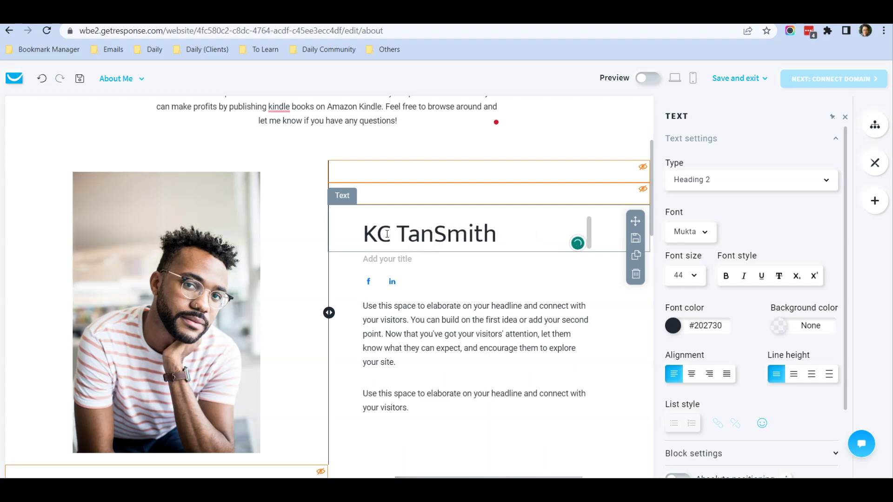
key(Delete)
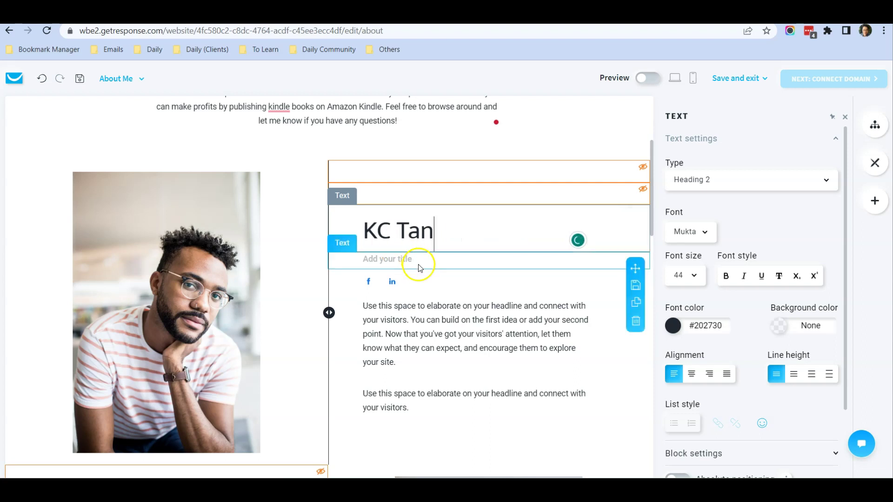
Replace the "Add your title" placeholder under the first profile's name with "Blogger & Affiliate Marketer"
scroll(409, 259, down, 1)
click(399, 200)
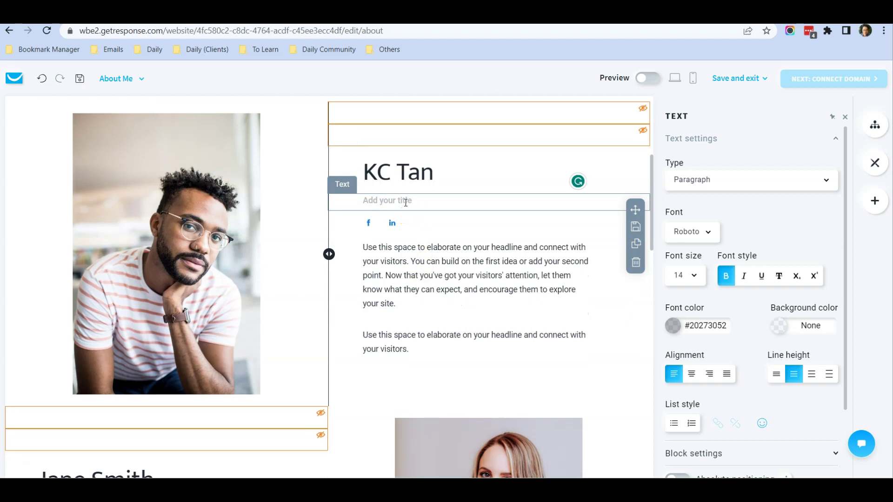
double_click(405, 201)
key(BackSpace)
key(BackSpace)
key(BackSpace)
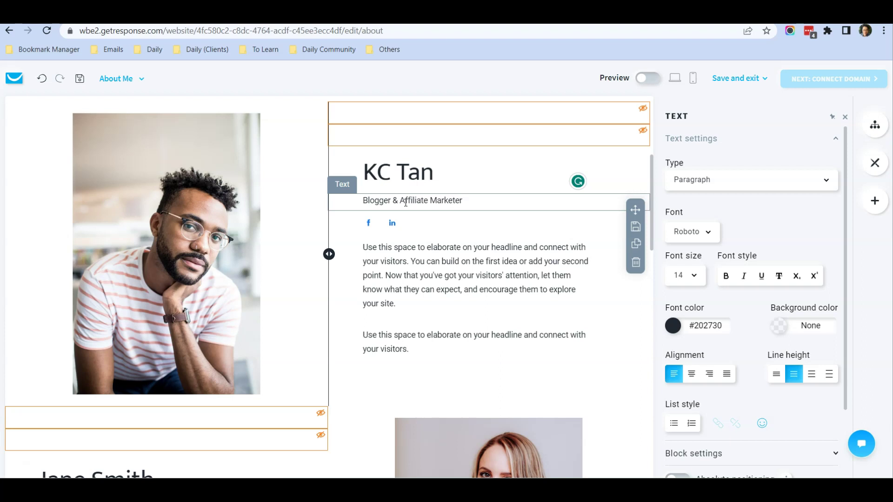
Delete the social media block under the first profile's job title and replace the placeholder description with the owner's three-paragraph biography
click(381, 227)
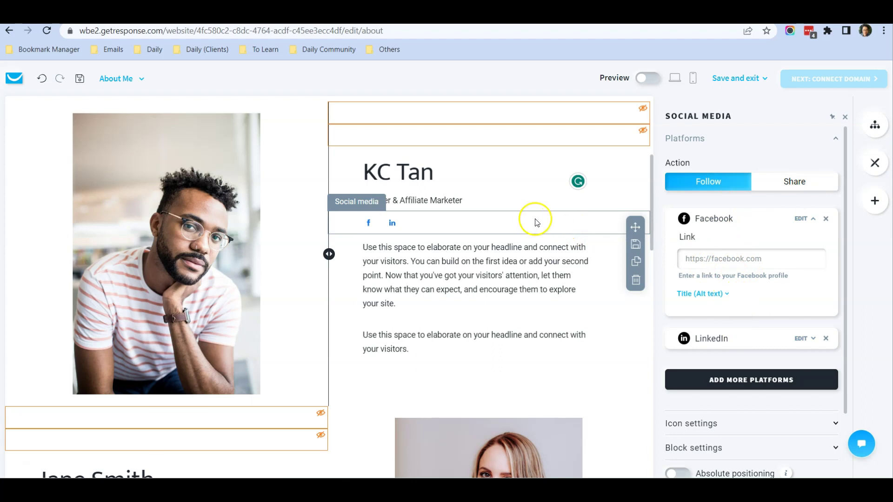
click(635, 280)
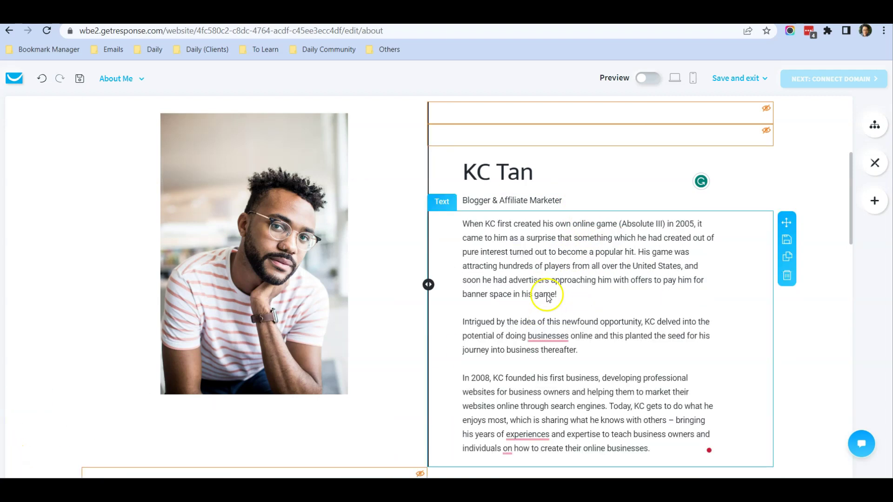
scroll(548, 298, down, 1)
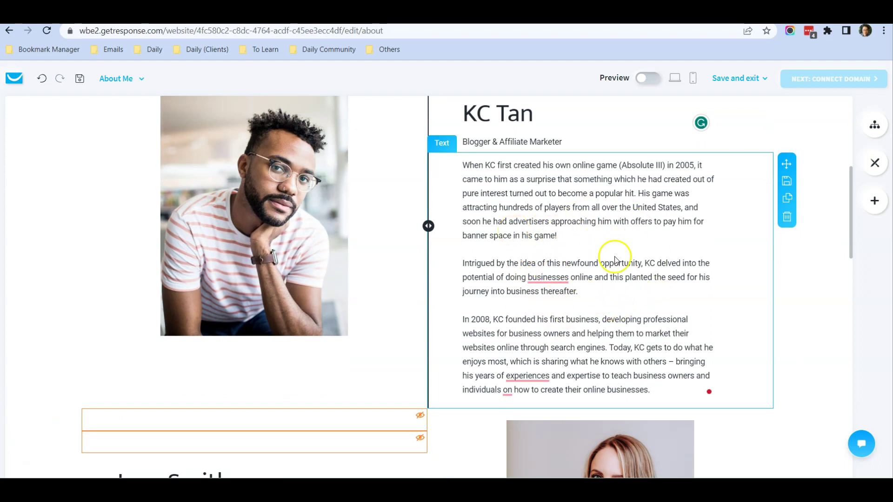
scroll(614, 293, up, 1)
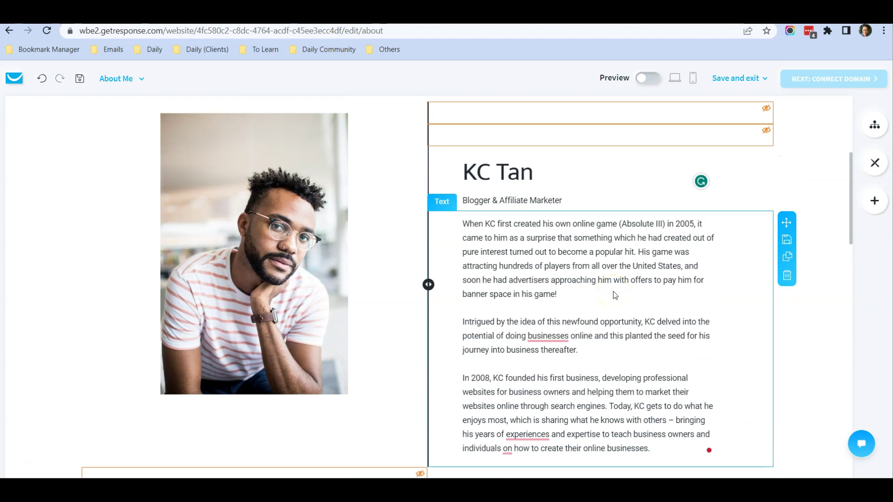
scroll(615, 295, up, 1)
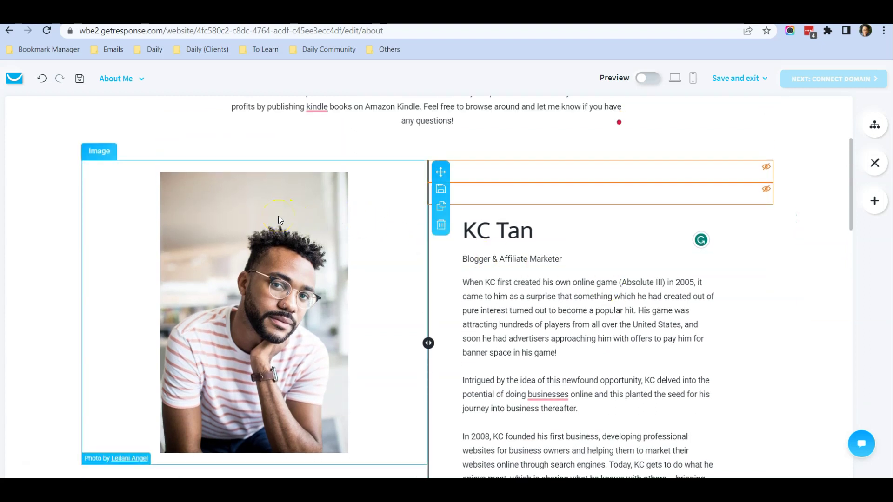
scroll(278, 217, down, 2)
scroll(277, 216, up, 2)
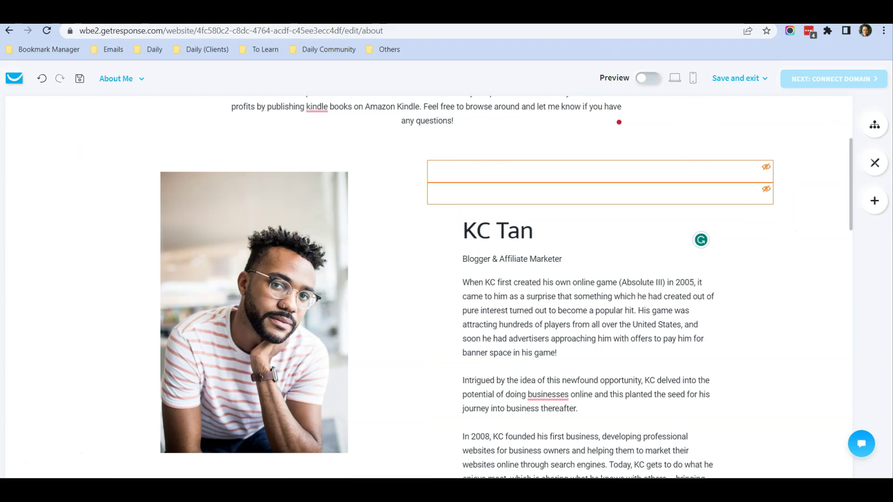
Switch to the vectorcharacters.net site and browse its free vector characters for a possible profile picture
click(577, 15)
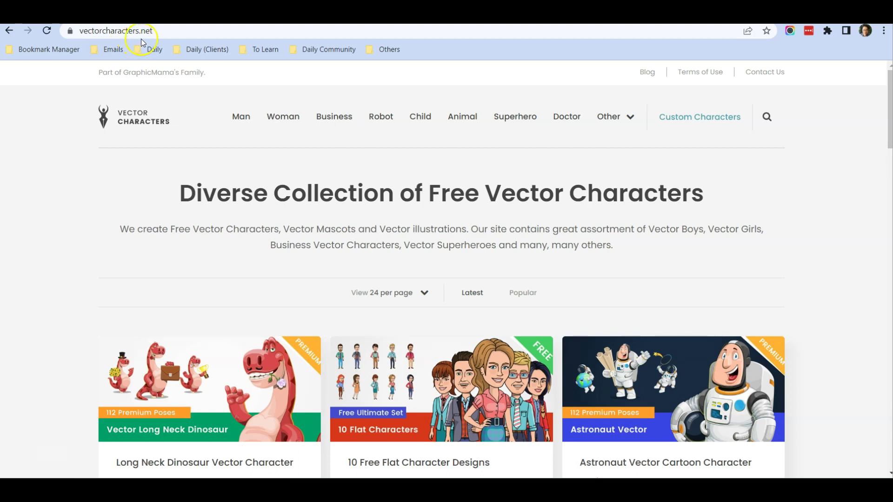
scroll(349, 236, down, 3)
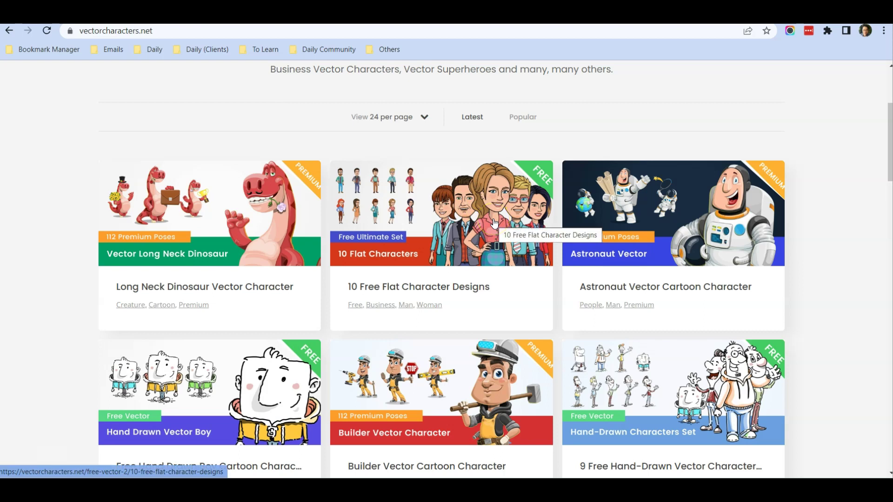
scroll(492, 224, up, 1)
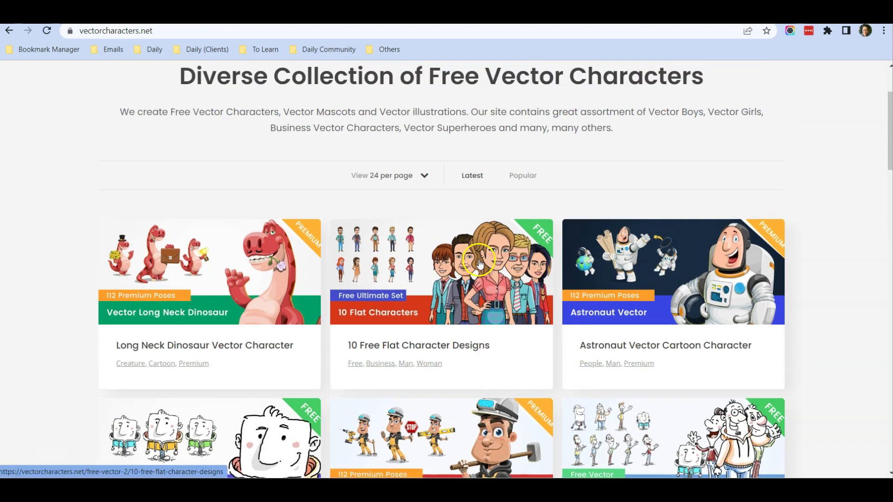
scroll(480, 263, down, 6)
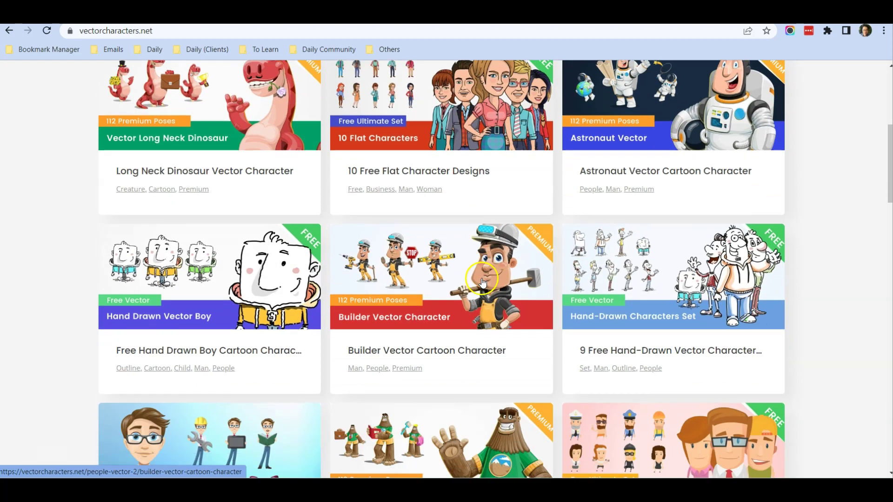
scroll(411, 293, down, 3)
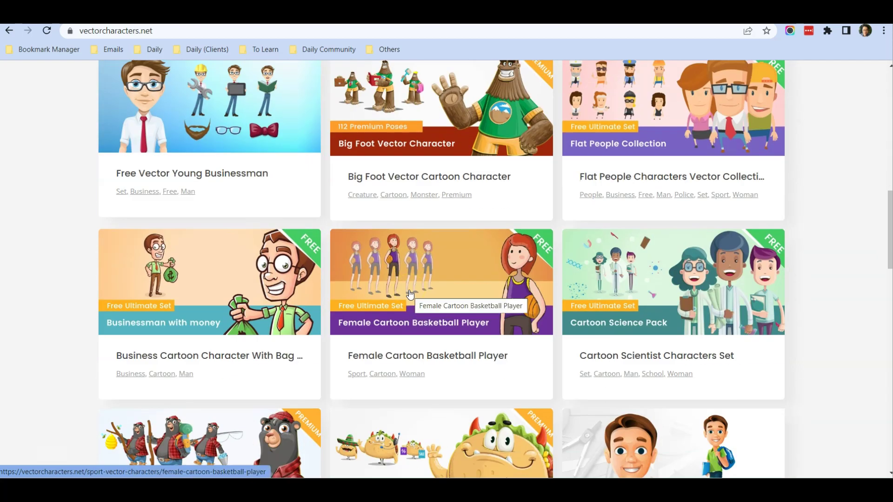
scroll(410, 294, up, 10)
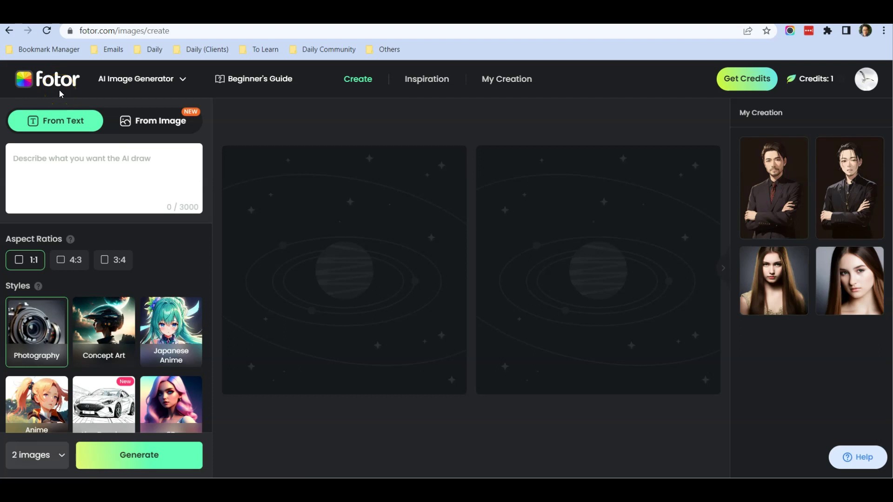
In Fotor's AI image generator, switch to creating from an image and look through the available styles and earlier creations
click(118, 150)
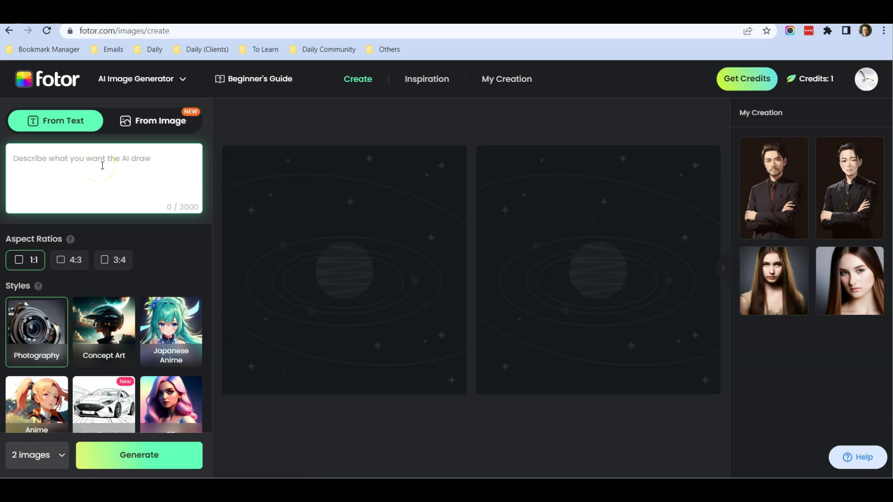
click(165, 130)
scroll(112, 362, down, 3)
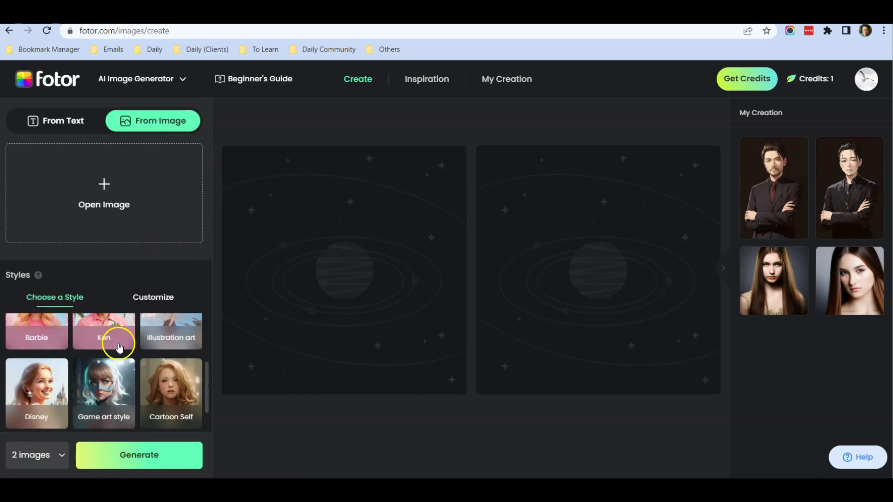
scroll(112, 375, up, 3)
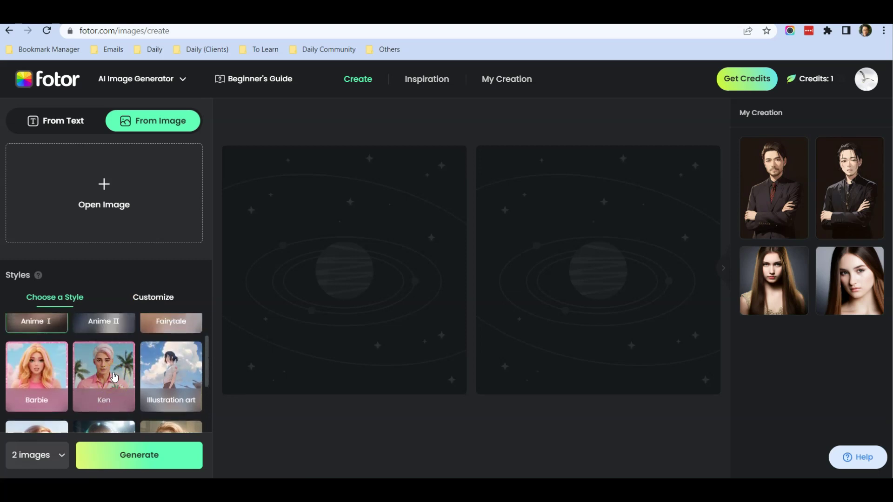
click(773, 201)
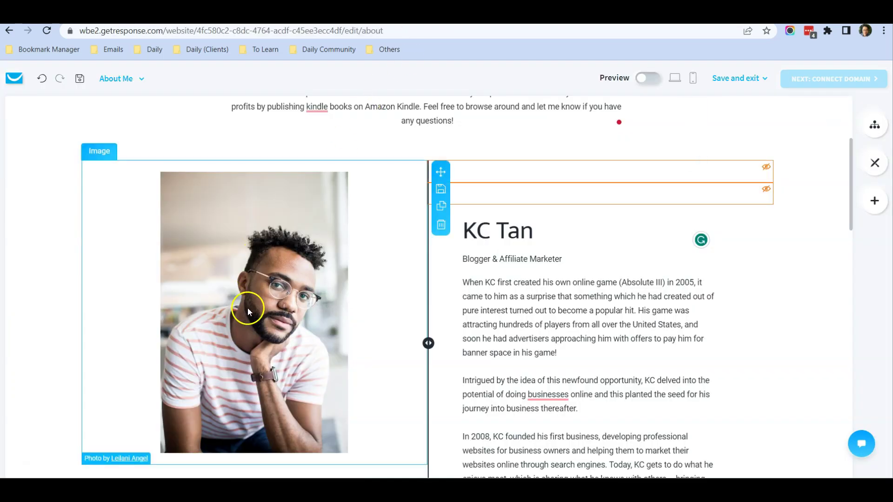
Back in the GetResponse editor, start replacing the first profile photo and upload fotor-ai2.jpg to the My websites folder
click(250, 320)
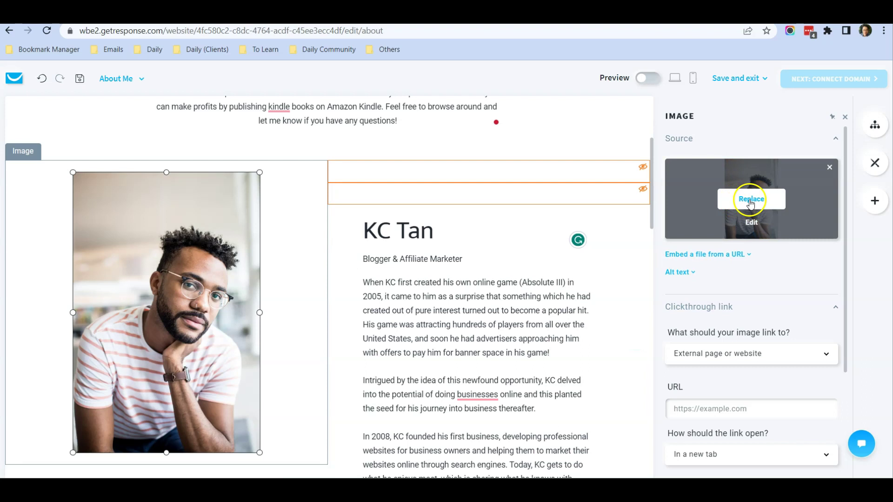
click(750, 201)
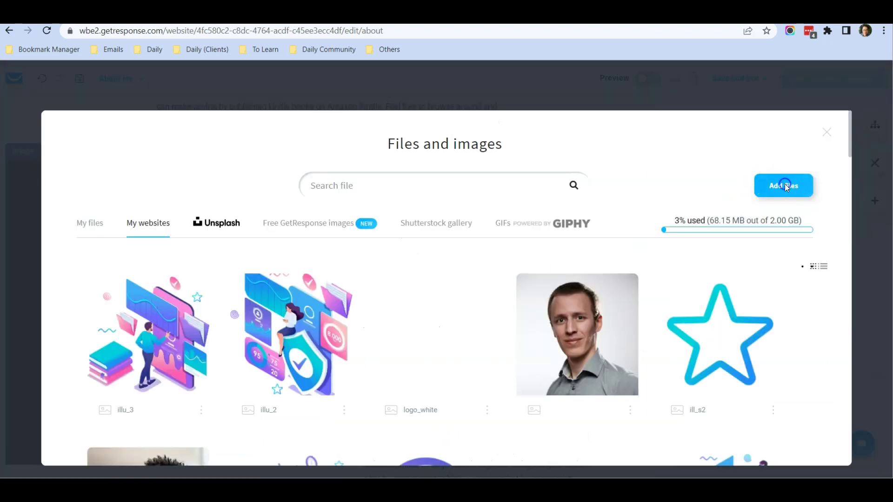
click(785, 183)
click(473, 256)
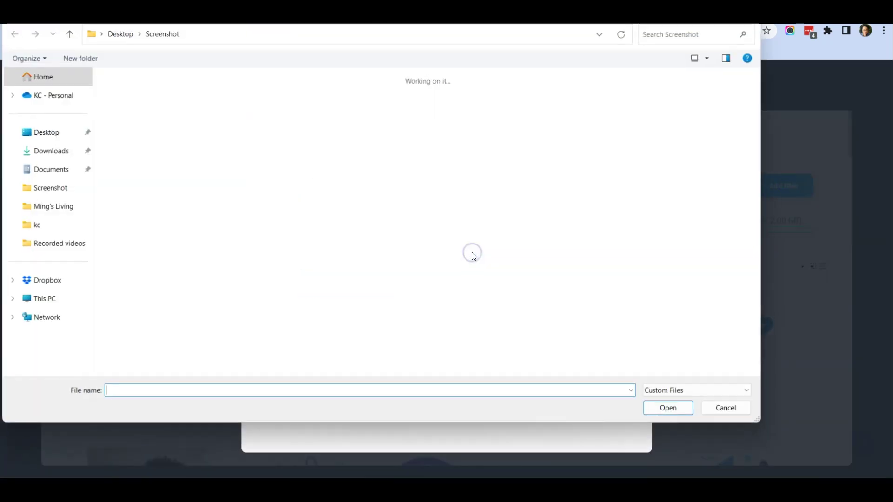
double_click(404, 205)
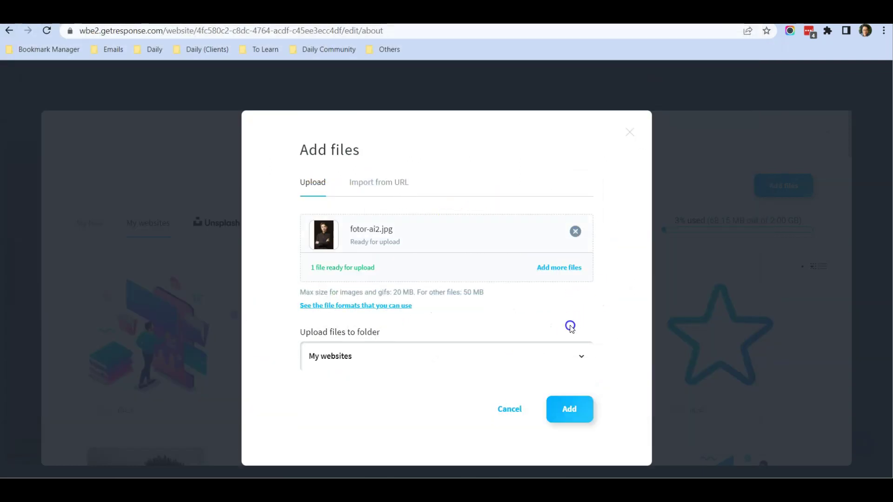
click(570, 409)
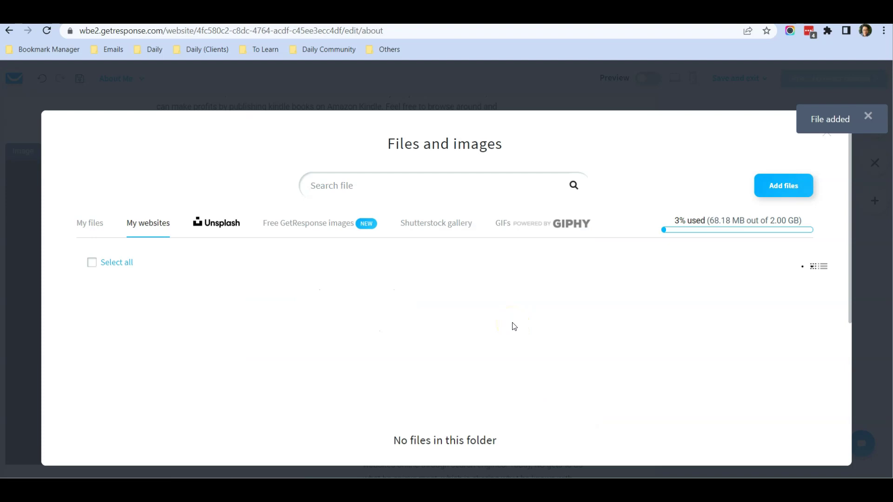
Use the uploaded fotor-ai2 image from the recently added files as the first profile's photo
click(87, 221)
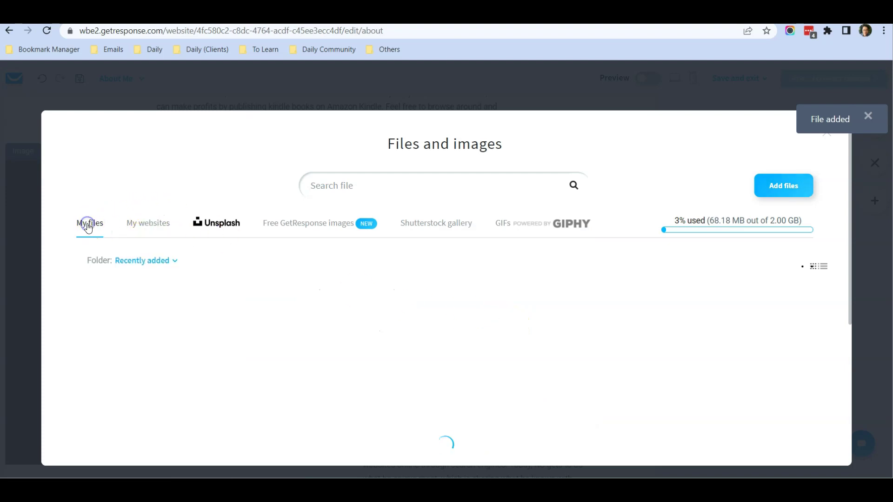
mouse_move(157, 300)
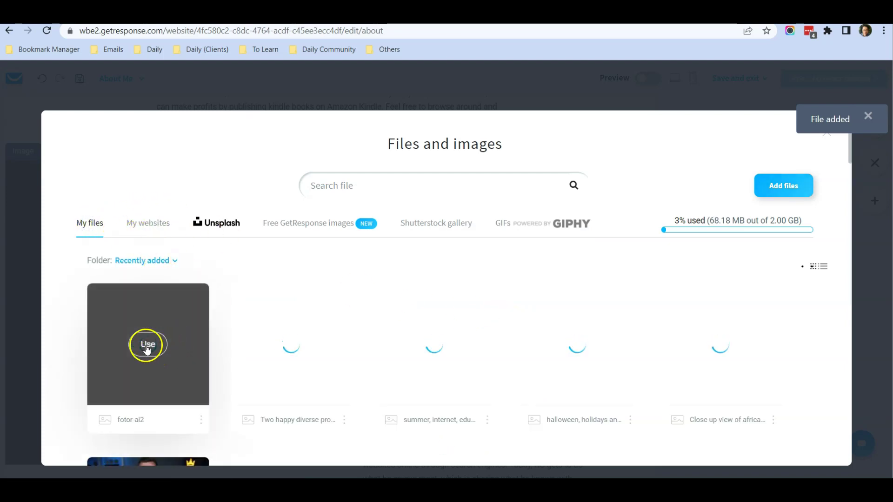
click(153, 345)
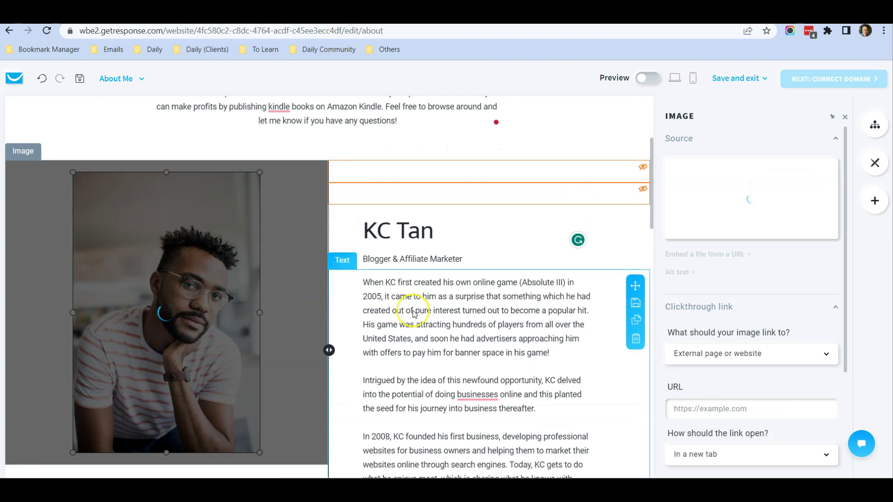
scroll(412, 311, down, 2)
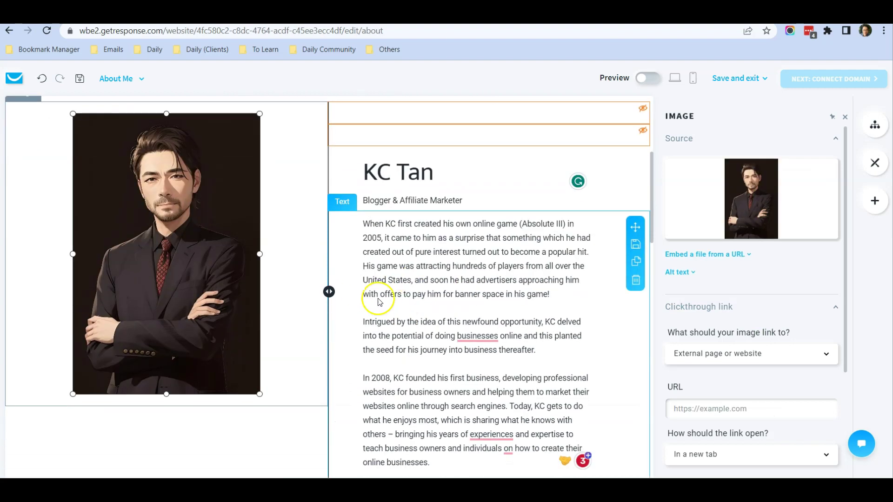
scroll(233, 242, up, 3)
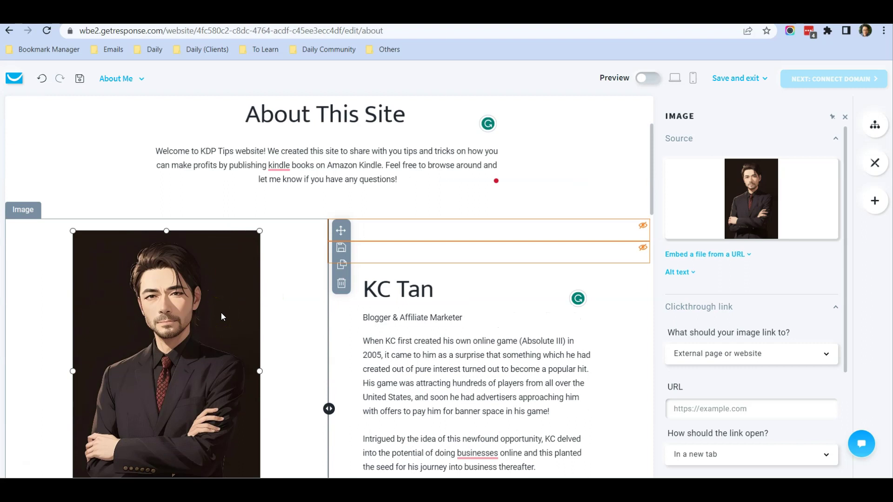
Close the image settings and delete the second profile section, with the woman's photo and placeholder text
scroll(221, 312, down, 10)
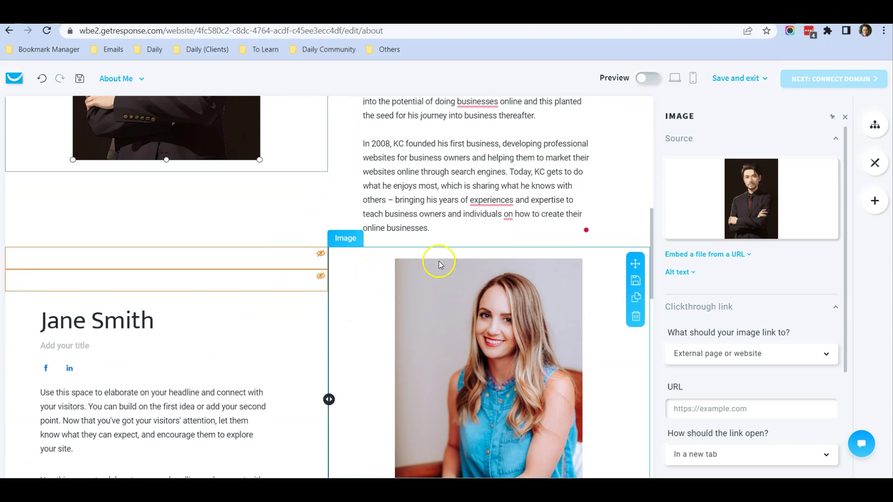
click(846, 116)
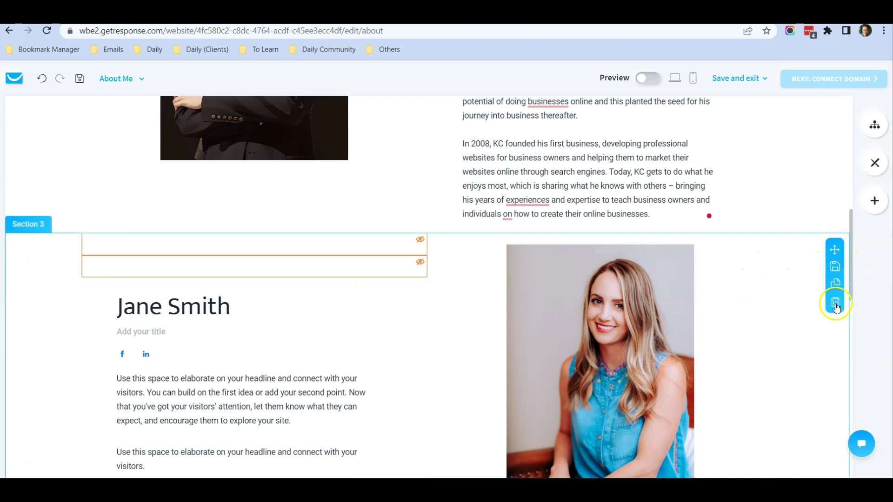
click(835, 304)
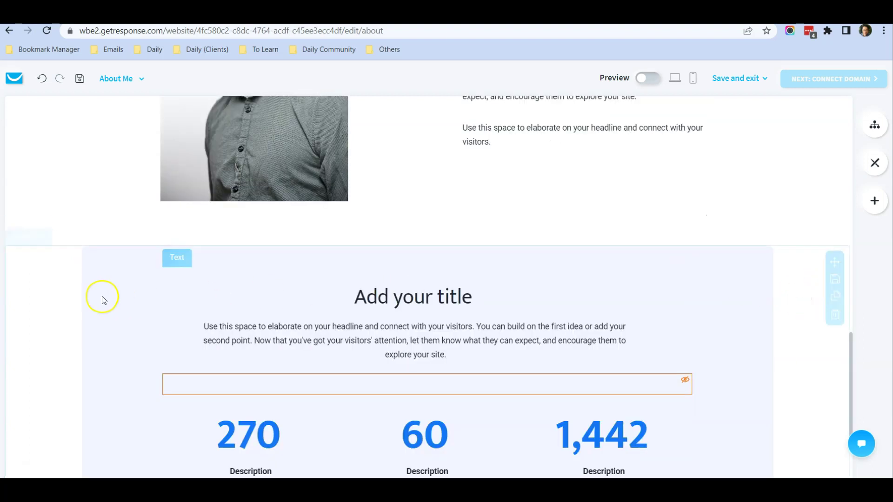
Delete the statistics section above the footer and the remaining placeholder profile section below the owner's biography
scroll(48, 283, down, 2)
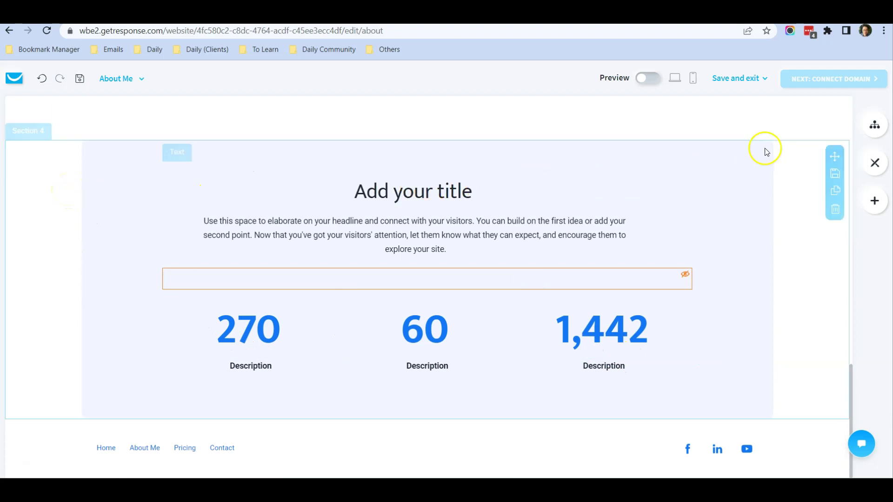
click(835, 212)
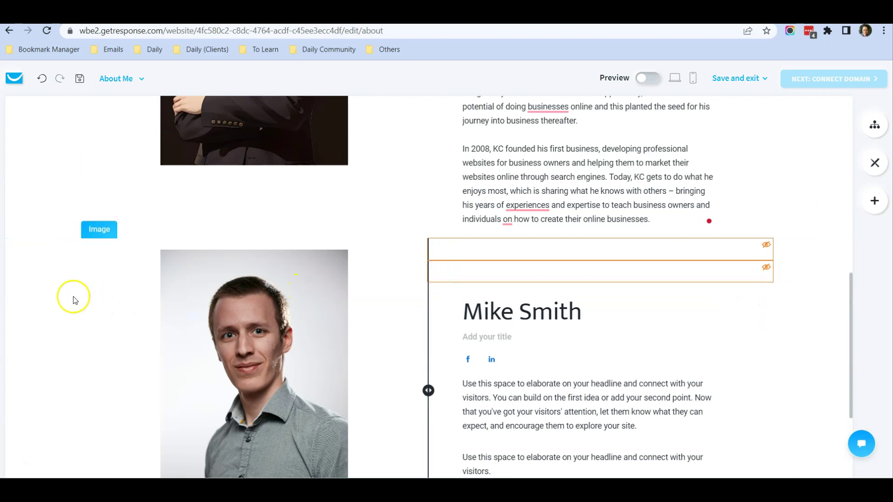
mouse_move(833, 294)
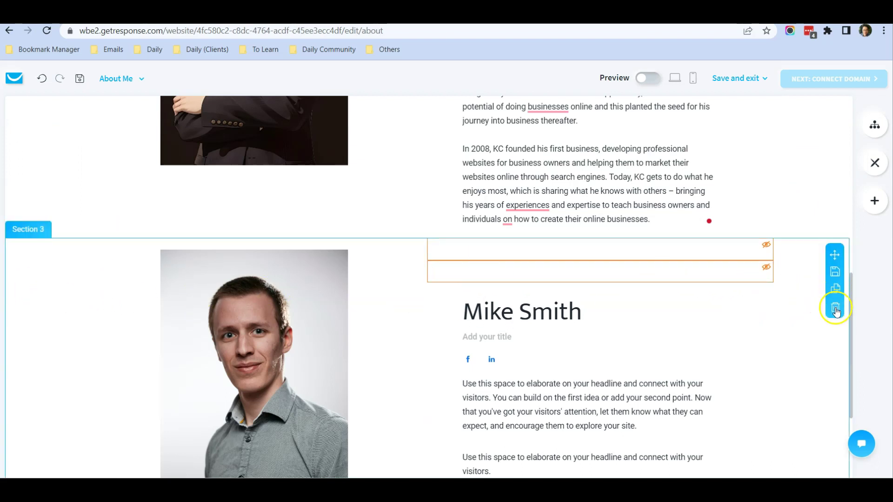
click(835, 310)
Review the About Me page from the header to the footer, checking the introduction, photo and biography
scroll(689, 291, up, 2)
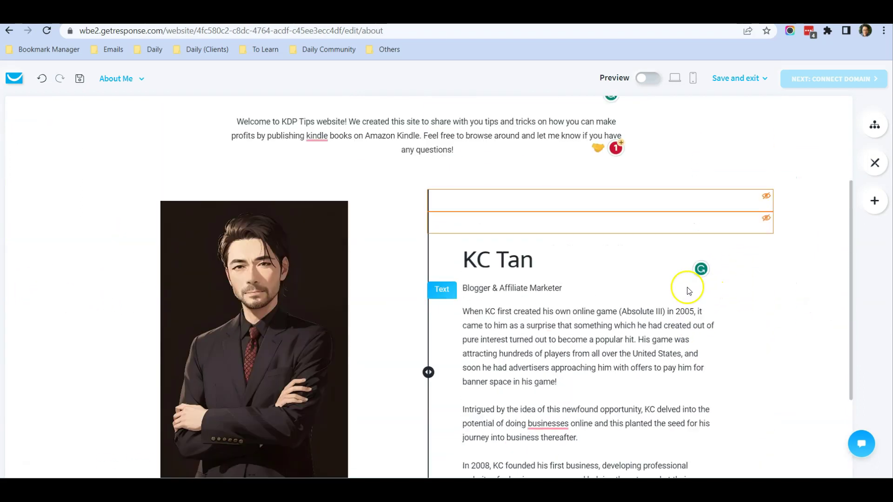
scroll(689, 291, up, 3)
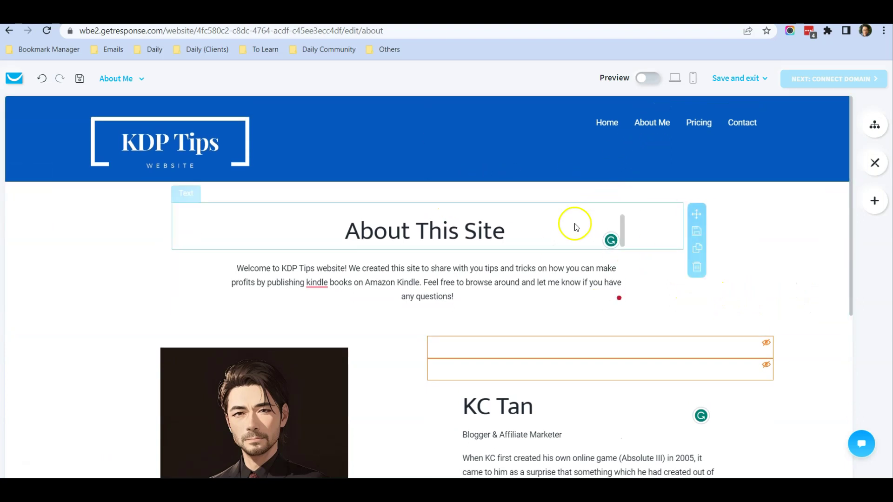
scroll(465, 269, down, 6)
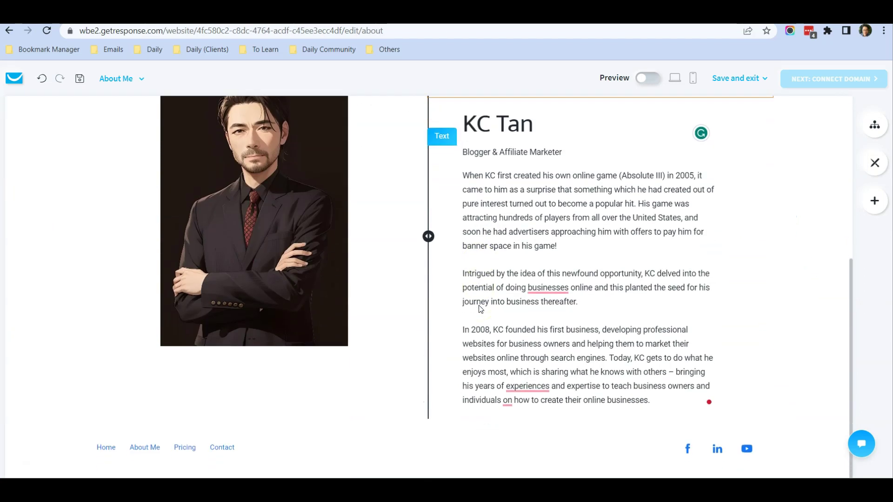
scroll(480, 308, up, 3)
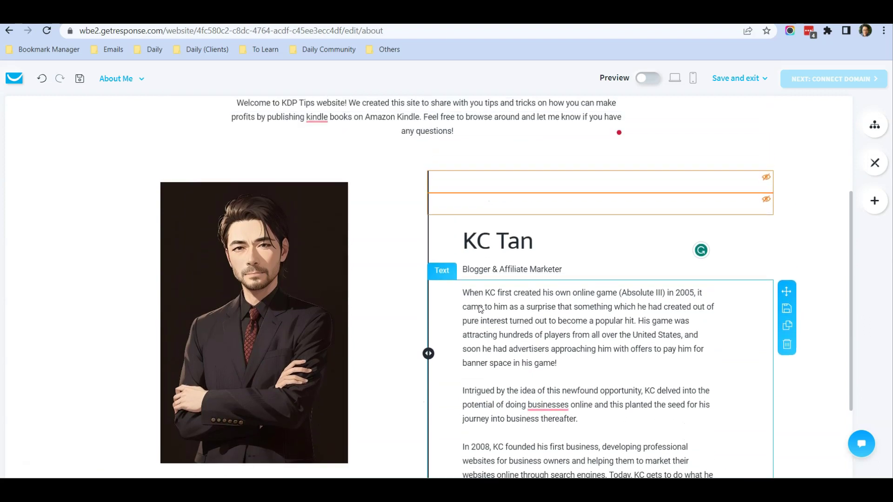
scroll(481, 309, up, 4)
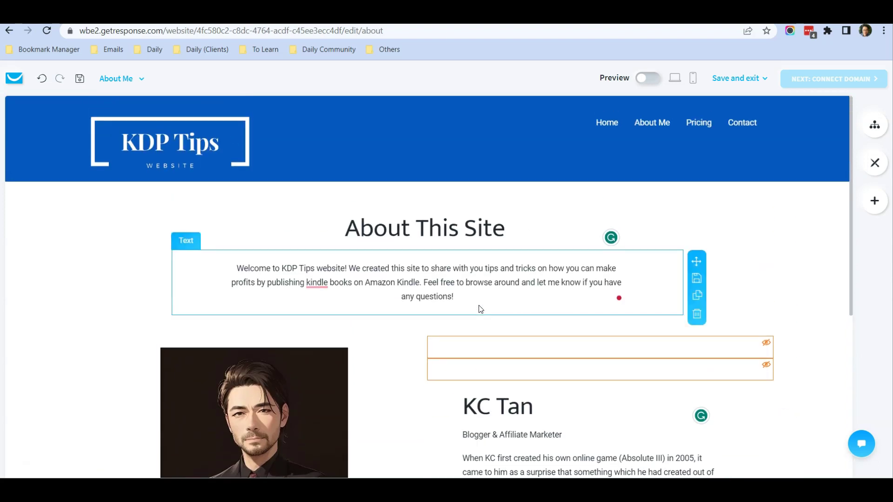